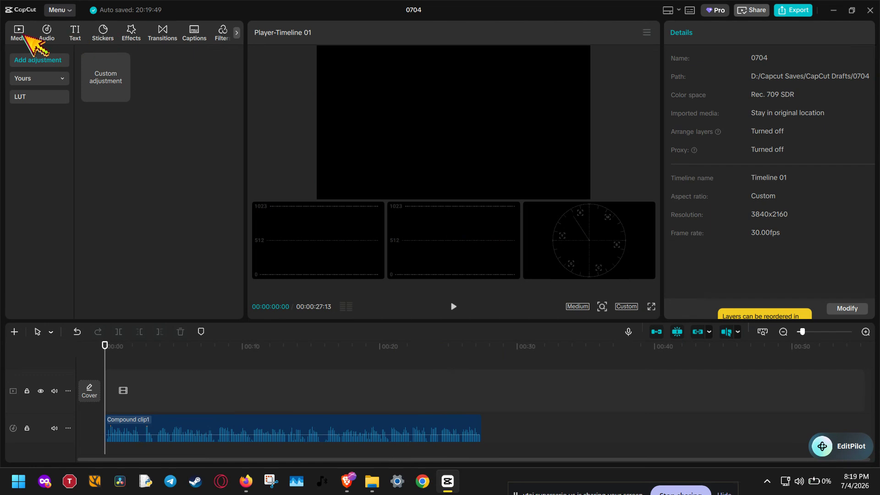
- Place the 335040_small.mp4 clip from the imported media at the start of the main video track
{"action": "left_click", "coordinate": [21, 33]}
{"action": "left_click_drag", "start_coordinate": [104, 109], "coordinate": [109, 388]}
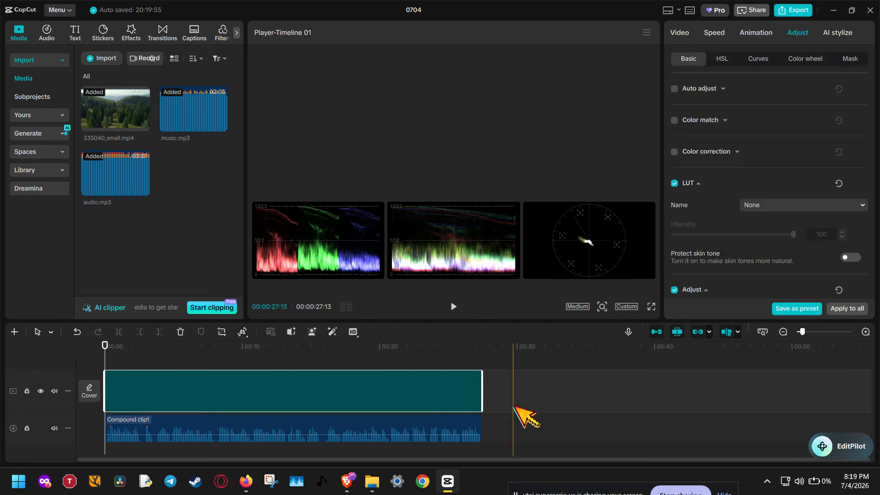
- Hide the color oscilloscope in the player and show it again
{"action": "left_click", "coordinate": [647, 32]}
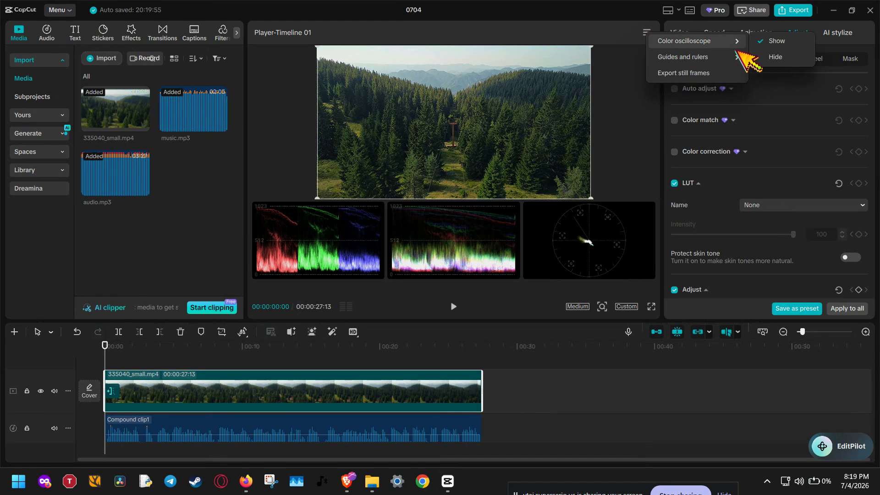
{"action": "mouse_move", "coordinate": [734, 56]}
{"action": "left_click", "coordinate": [769, 55]}
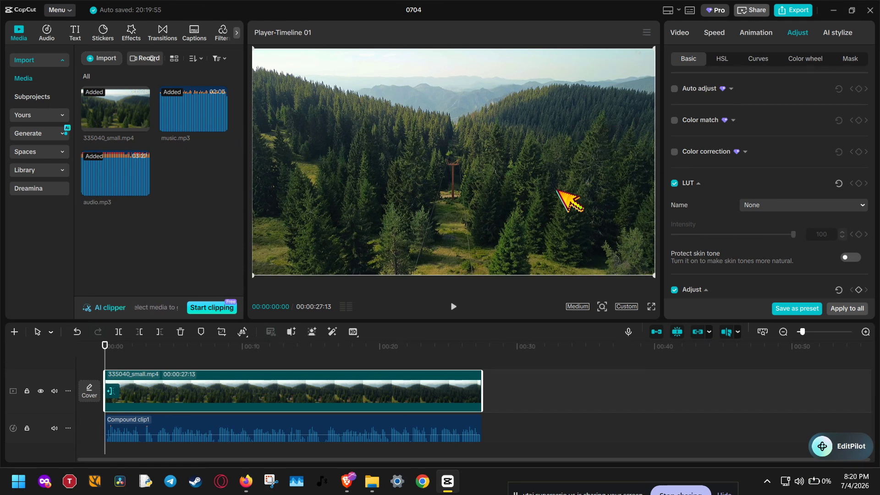
{"action": "left_click", "coordinate": [646, 32]}
{"action": "mouse_move", "coordinate": [697, 42]}
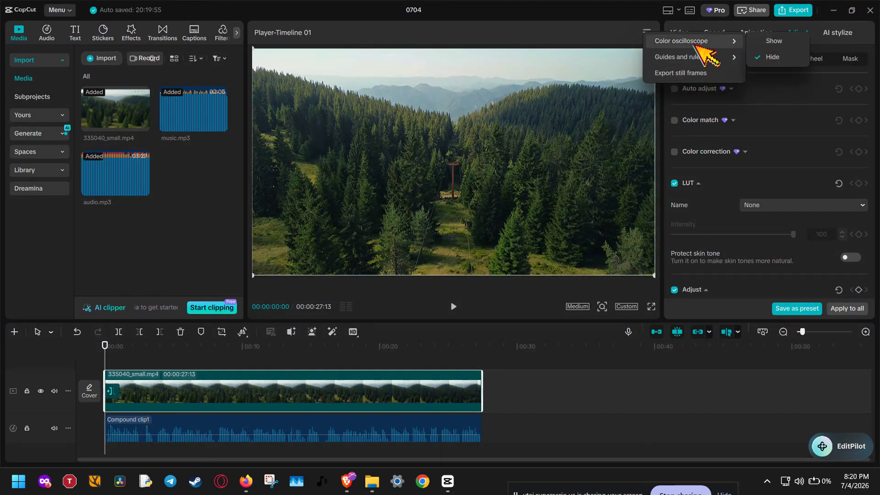
{"action": "left_click", "coordinate": [775, 55]}
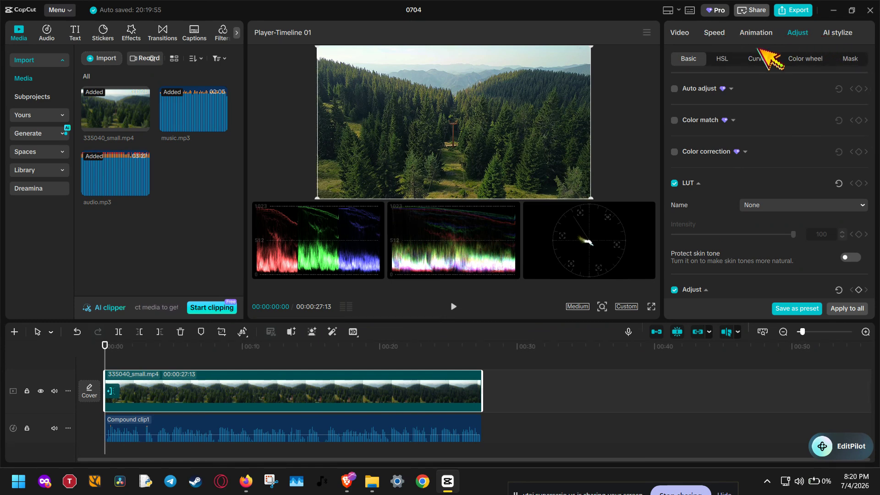
{"action": "scroll", "coordinate": [707, 184], "scroll_direction": "down", "scroll_amount": 10}
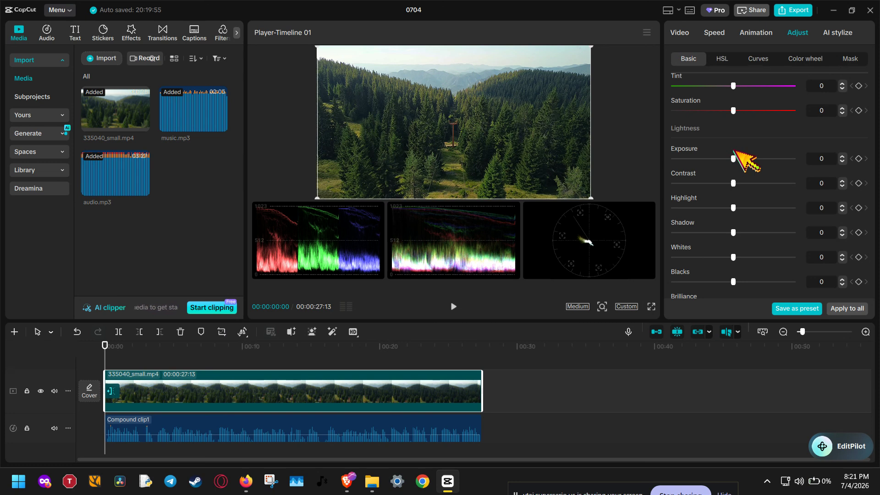
{"action": "scroll", "coordinate": [739, 149], "scroll_direction": "down", "scroll_amount": 2}
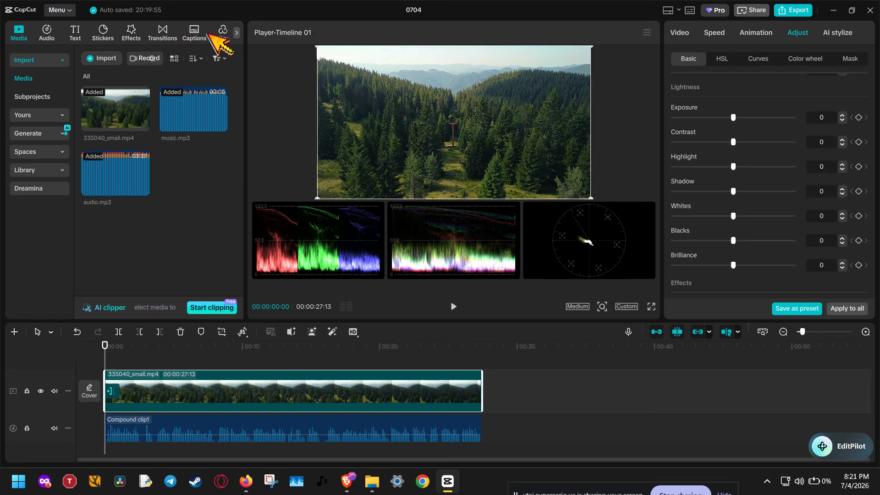
- Add a custom adjustment layer above the forest clip and extend it to the clip's full length
{"action": "left_click", "coordinate": [236, 32]}
{"action": "left_click", "coordinate": [165, 32]}
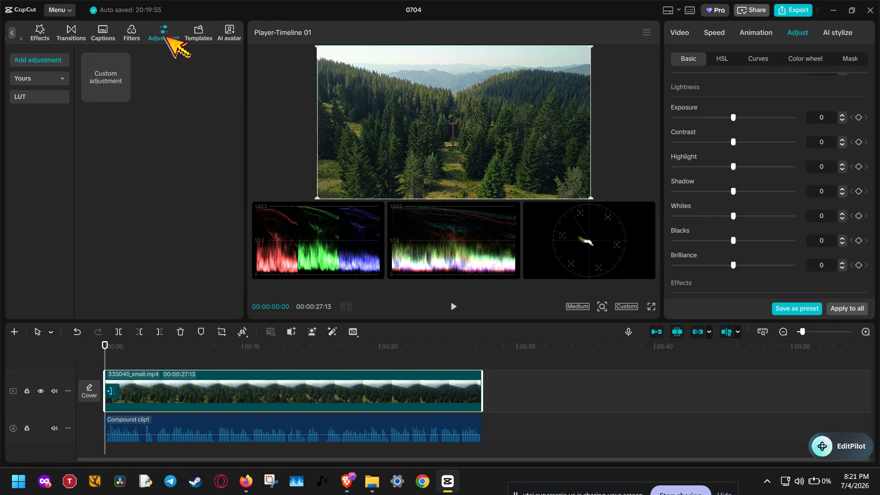
{"action": "left_click", "coordinate": [122, 92]}
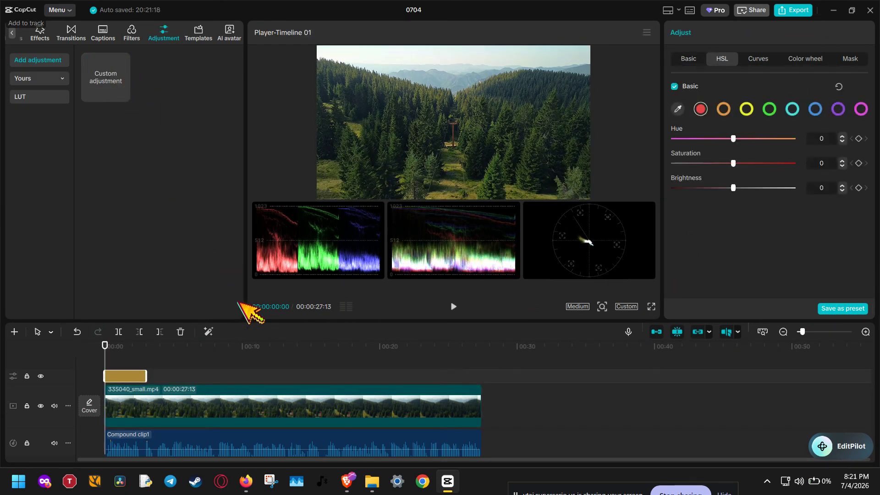
{"action": "left_click_drag", "start_coordinate": [145, 376], "coordinate": [482, 377]}
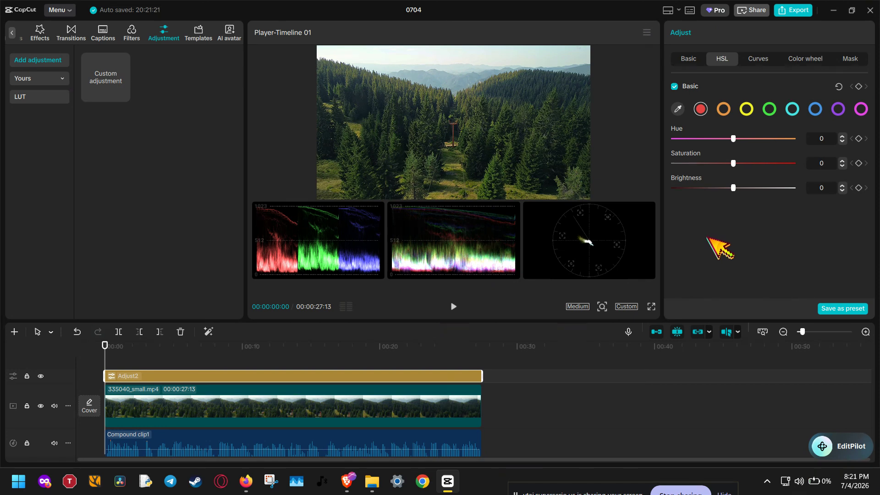
- Shape the adjustment layer's Luma curve into a gentle S by raising an upper point and lowering a shadow point
{"action": "left_click", "coordinate": [759, 61]}
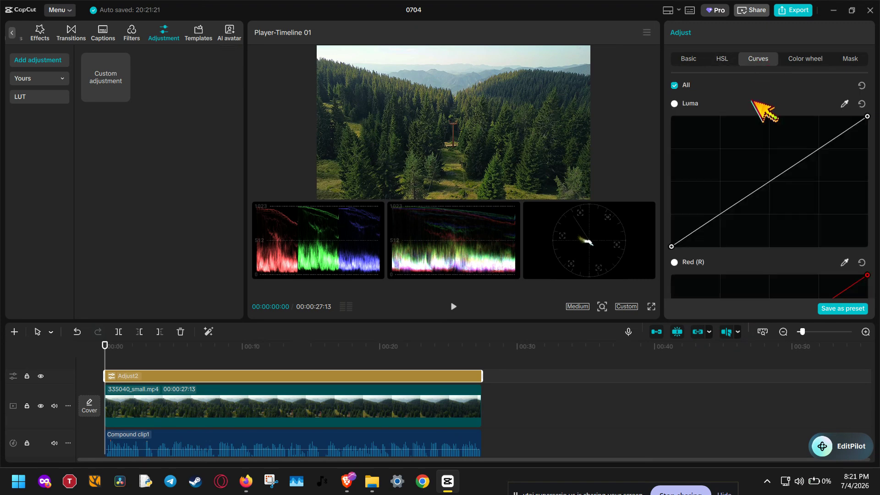
{"action": "left_click", "coordinate": [820, 147]}
{"action": "left_click_drag", "start_coordinate": [819, 147], "coordinate": [817, 134]}
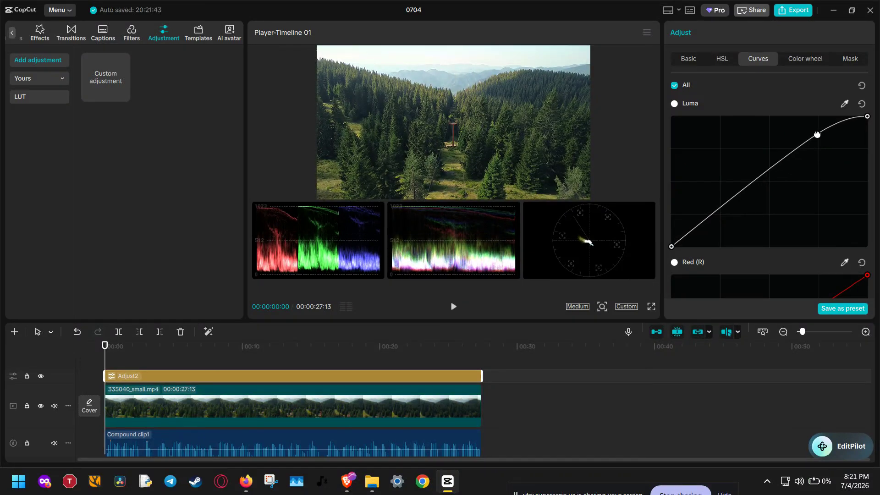
{"action": "mouse_move", "coordinate": [711, 214]}
{"action": "left_mouse_down"}
{"action": "mouse_move", "coordinate": [716, 232]}
{"action": "mouse_move", "coordinate": [716, 222]}
{"action": "left_mouse_up"}
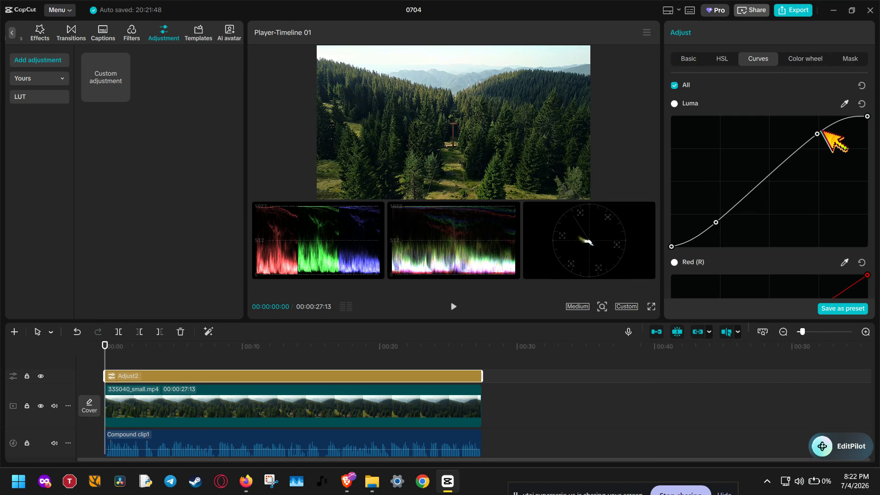
- Set the primary Shadows color wheel to about -0.04, 0.01, 0.04 and the Tint wheel to about -0.09, 0.04, -0.12
{"action": "left_click", "coordinate": [805, 61]}
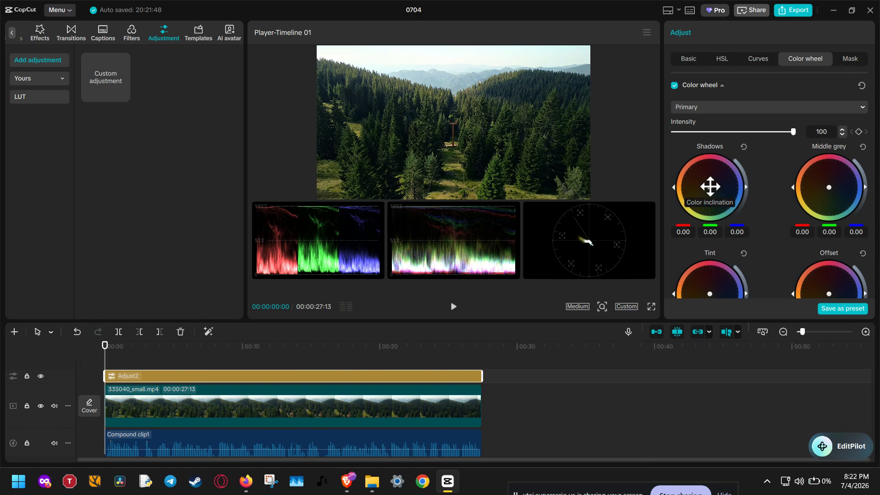
{"action": "left_click_drag", "start_coordinate": [710, 186], "coordinate": [709, 187]}
{"action": "scroll", "coordinate": [768, 259], "scroll_direction": "down", "scroll_amount": 2}
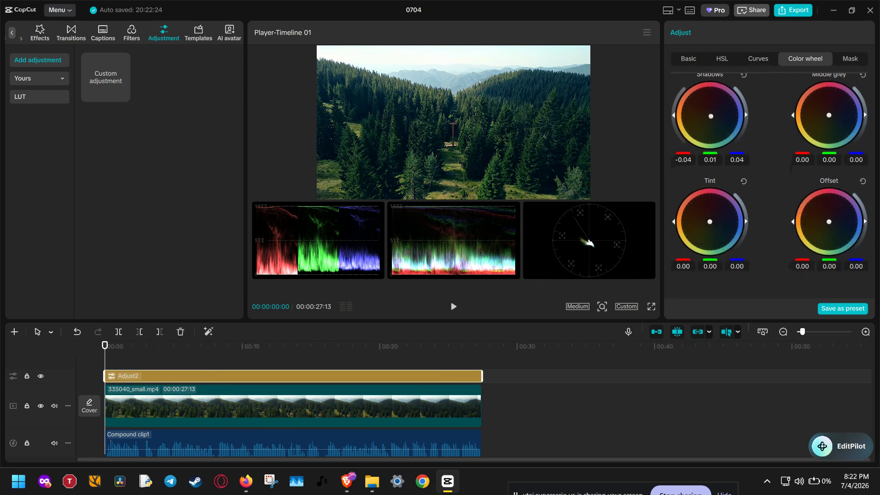
{"action": "left_click_drag", "start_coordinate": [710, 222], "coordinate": [705, 225]}
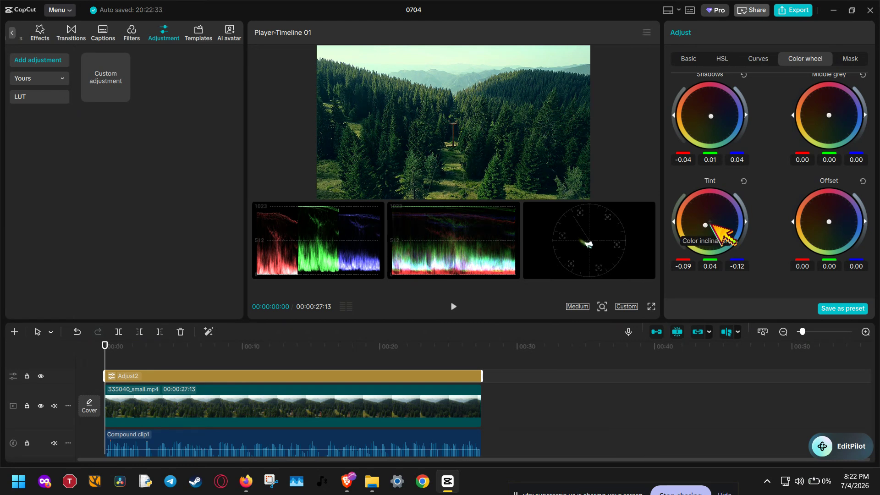
- Shift the Offset color wheel to about -0.04, 0.02, -0.07 and refine the Shadows wheel to -0.03, 0.01, 0.02
{"action": "left_click_drag", "start_coordinate": [830, 221], "coordinate": [827, 223]}
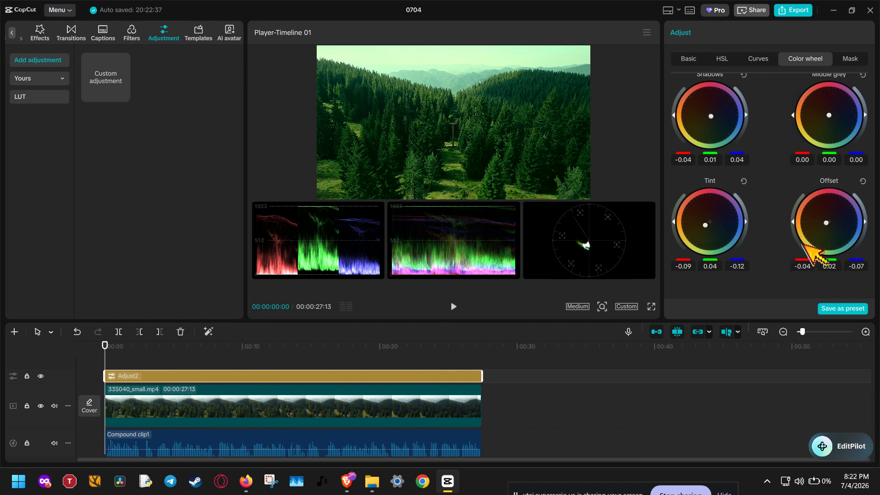
{"action": "left_click_drag", "start_coordinate": [711, 116], "coordinate": [711, 116]}
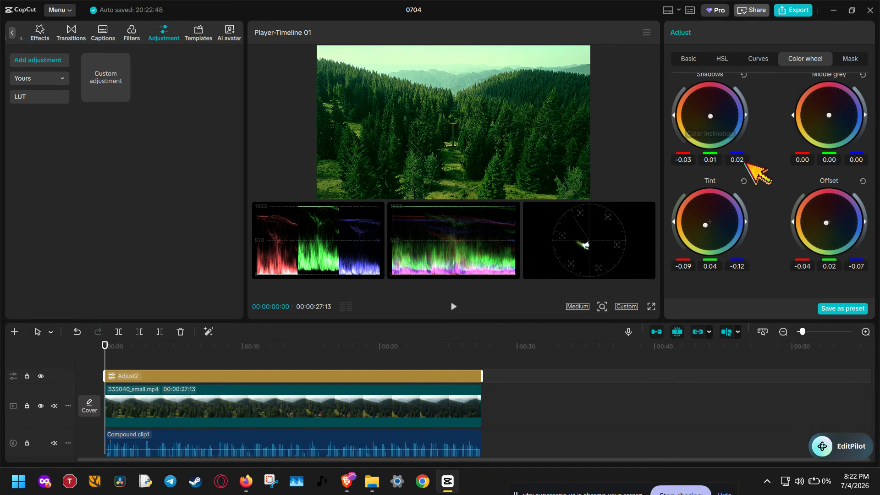
{"action": "scroll", "coordinate": [798, 205], "scroll_direction": "up", "scroll_amount": 2}
{"action": "scroll", "coordinate": [787, 195], "scroll_direction": "down", "scroll_amount": 2}
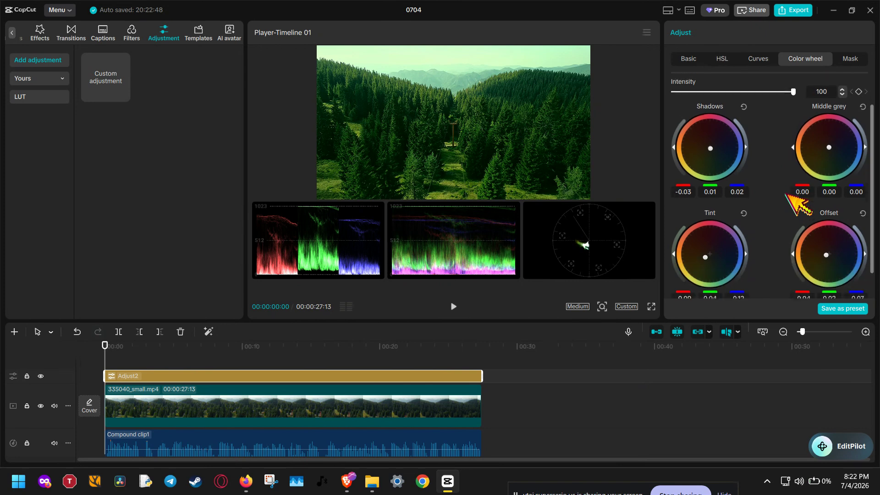
{"action": "scroll", "coordinate": [799, 205], "scroll_direction": "down", "scroll_amount": 1}
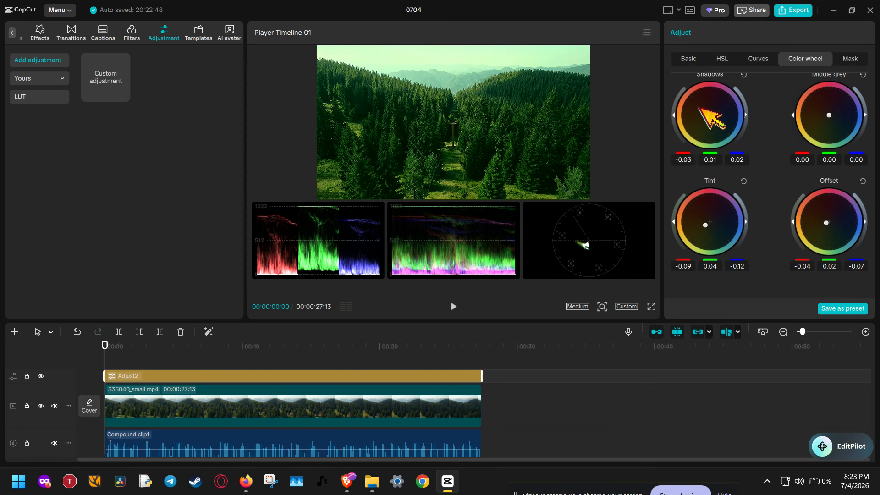
{"action": "left_click", "coordinate": [764, 58]}
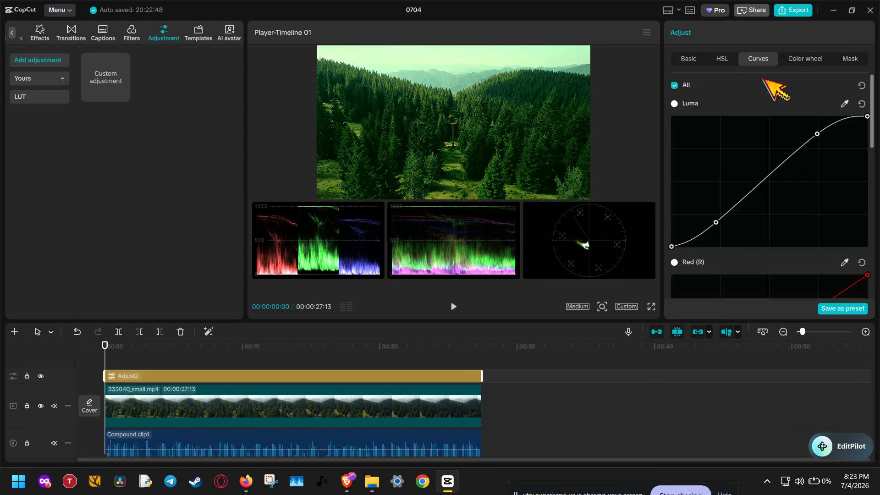
{"action": "left_click", "coordinate": [723, 58]}
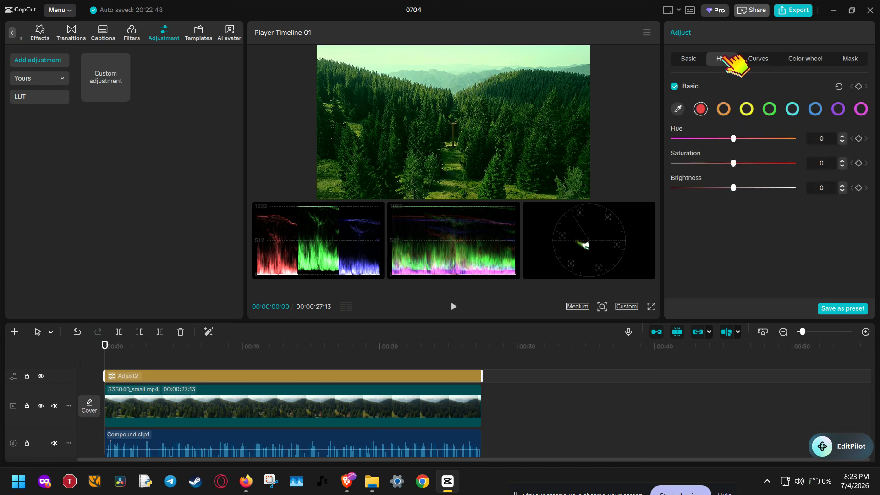
{"action": "left_click", "coordinate": [700, 59]}
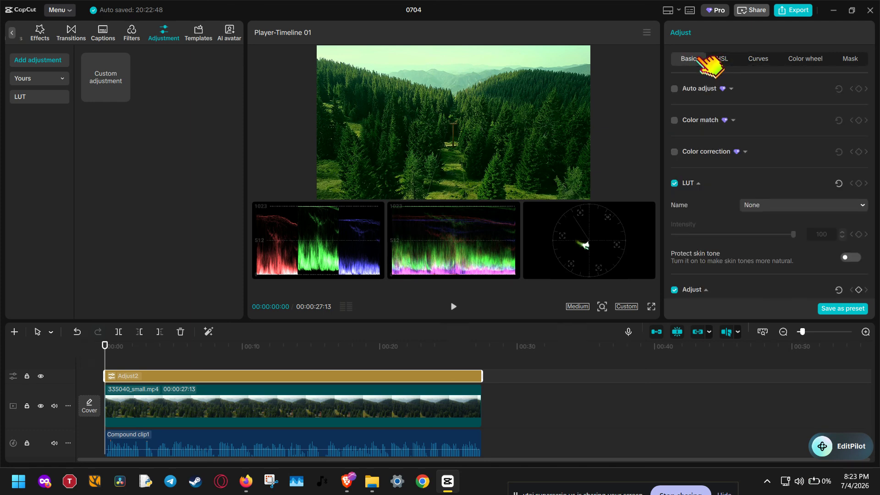
{"action": "left_click", "coordinate": [722, 60]}
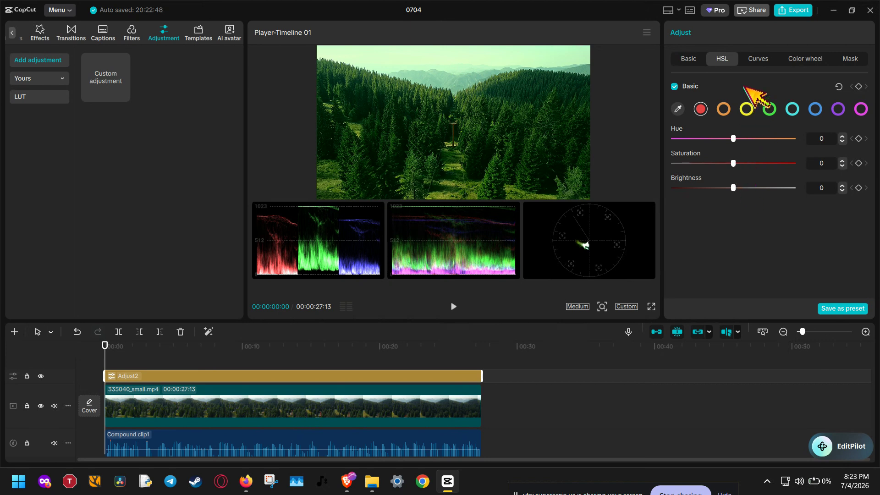
- Raise the highlights on the adjustment layer's Red curve and pull a shadow point slightly down
{"action": "left_click", "coordinate": [758, 59]}
{"action": "scroll", "coordinate": [757, 201], "scroll_direction": "down", "scroll_amount": 2}
{"action": "scroll", "coordinate": [754, 196], "scroll_direction": "down", "scroll_amount": 1}
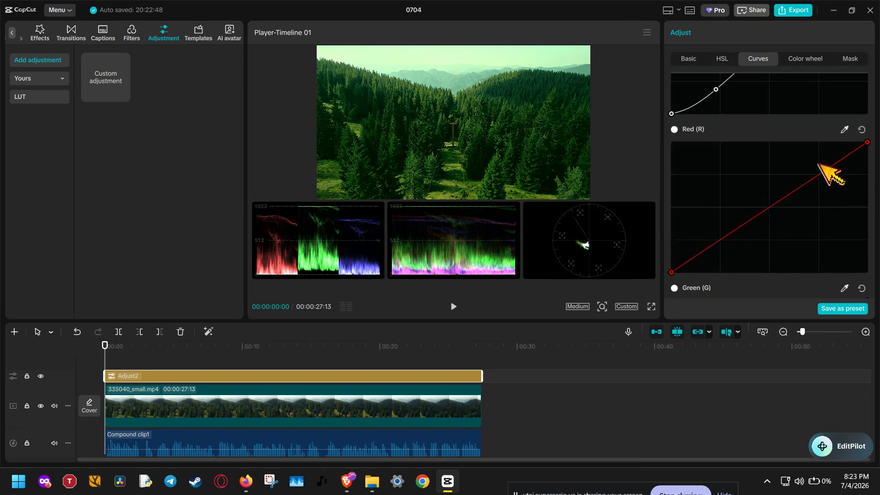
{"action": "left_click", "coordinate": [816, 177]}
{"action": "left_click_drag", "start_coordinate": [815, 177], "coordinate": [813, 158]}
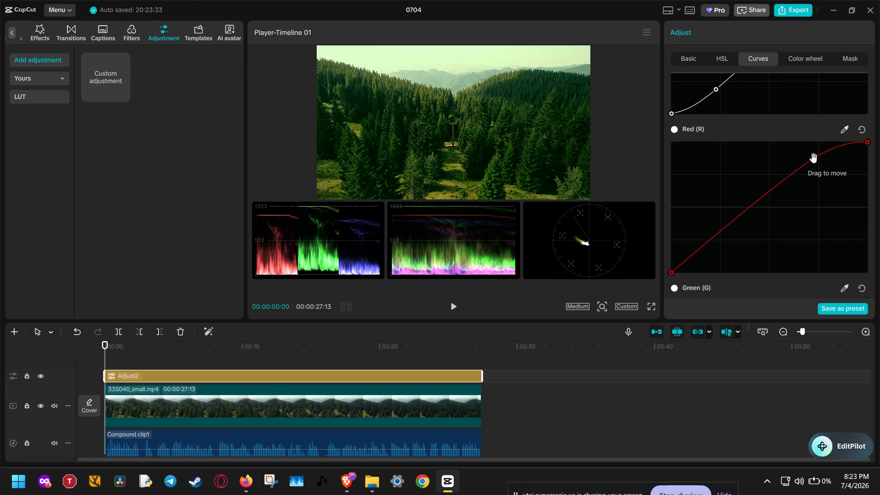
{"action": "left_click", "coordinate": [718, 239]}
{"action": "mouse_move", "coordinate": [718, 243]}
{"action": "left_mouse_down"}
{"action": "mouse_move", "coordinate": [716, 256]}
{"action": "mouse_move", "coordinate": [719, 241]}
{"action": "left_mouse_up"}
- Set the brightness of the orange HSL range to 31
{"action": "left_click", "coordinate": [721, 61]}
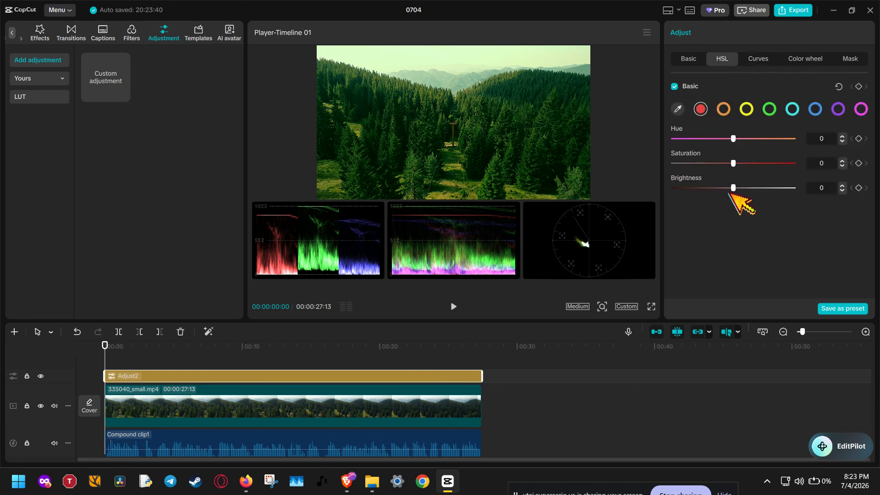
{"action": "left_click", "coordinate": [723, 109]}
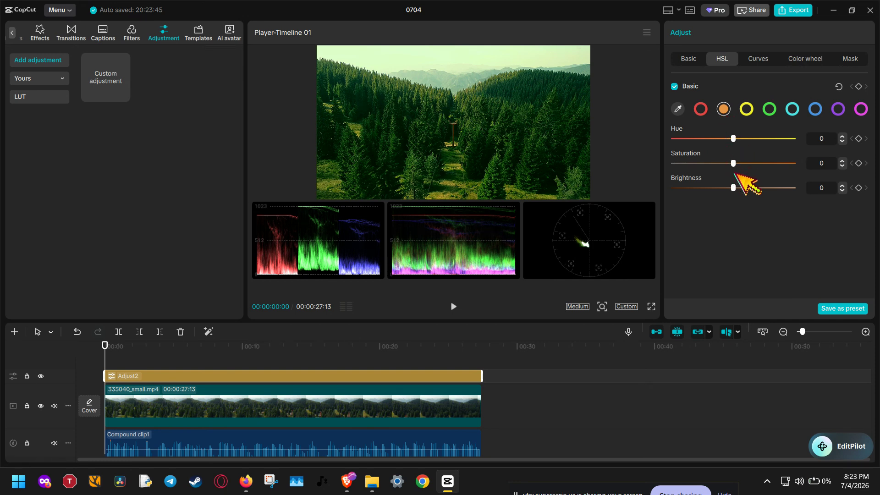
{"action": "left_click_drag", "start_coordinate": [734, 188], "coordinate": [751, 191]}
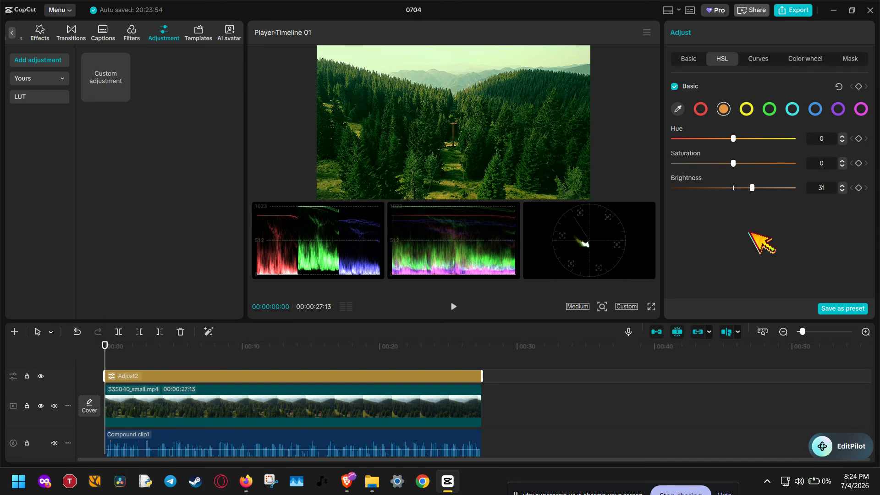
- Set the adjustment layer's basic Tint to 24 and Saturation to -22
{"action": "left_click", "coordinate": [688, 59]}
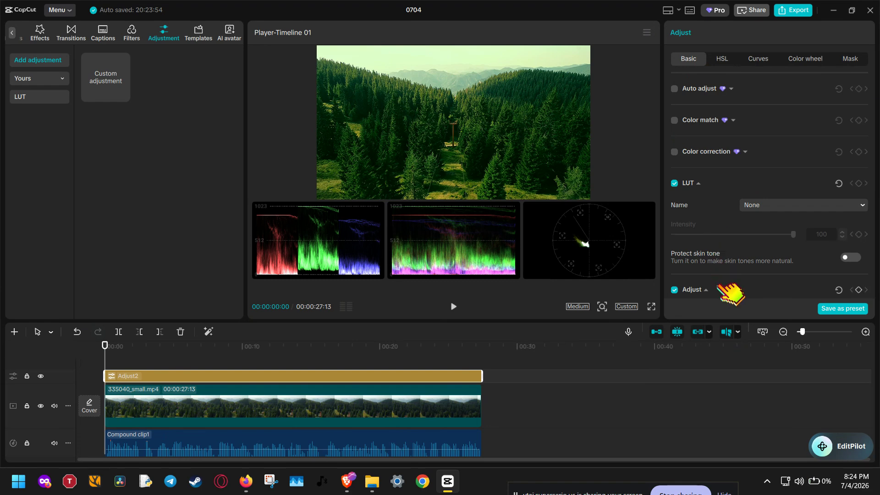
{"action": "scroll", "coordinate": [726, 289], "scroll_direction": "down", "scroll_amount": 5}
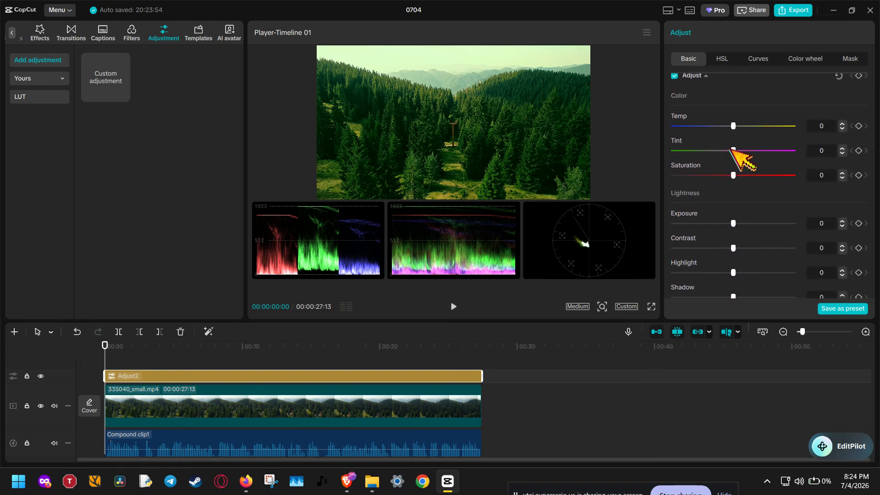
{"action": "left_click_drag", "start_coordinate": [734, 125], "coordinate": [763, 151]}
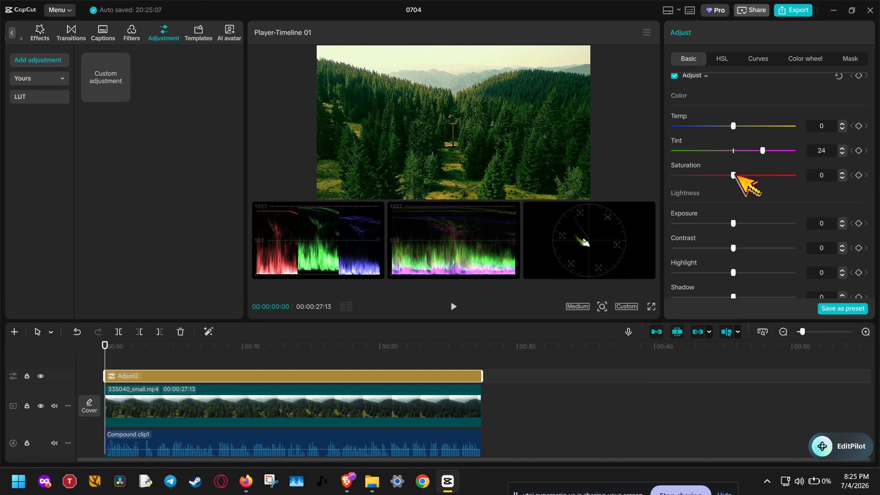
{"action": "left_click_drag", "start_coordinate": [734, 175], "coordinate": [707, 175]}
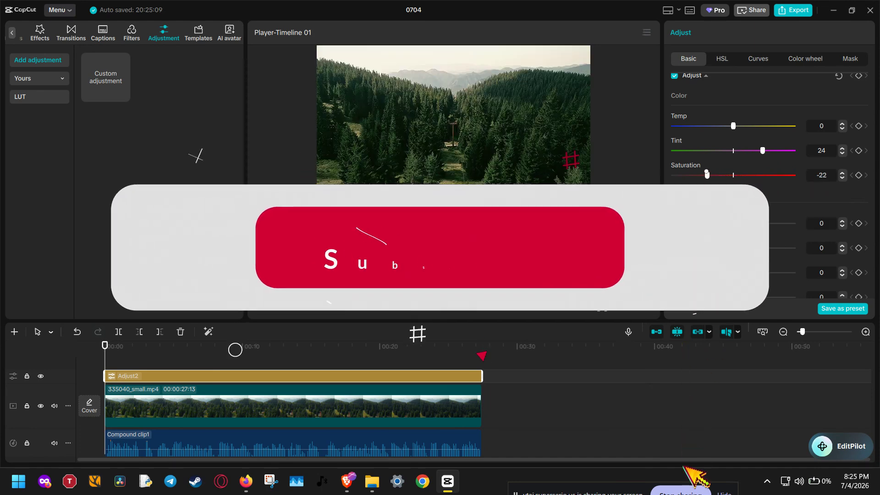